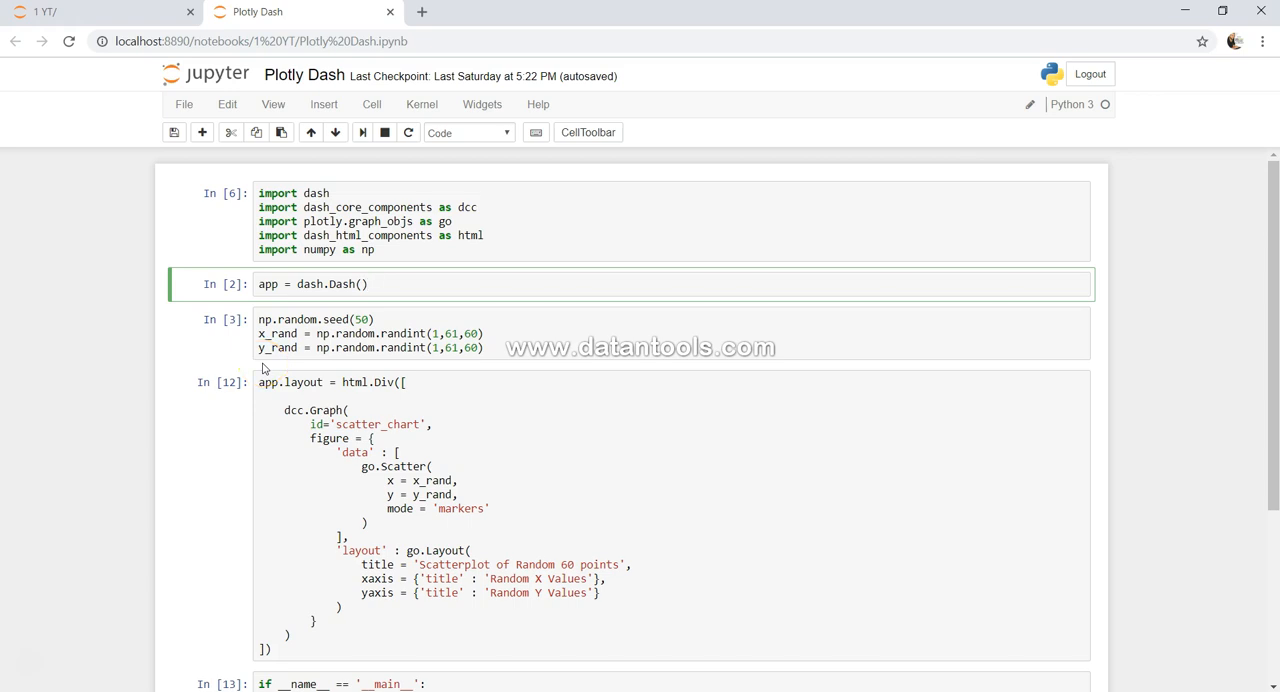
- Add 'import pandas as pd' to the imports cell and re-run it
click(505, 236)
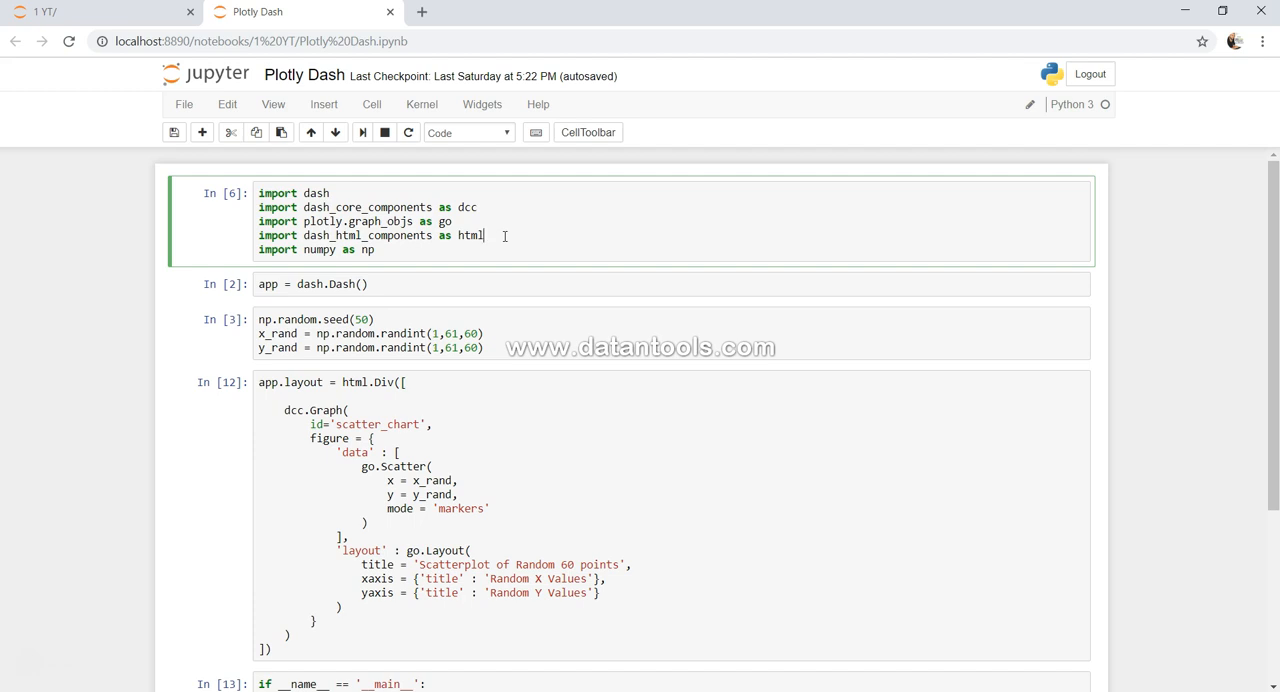
key(Return)
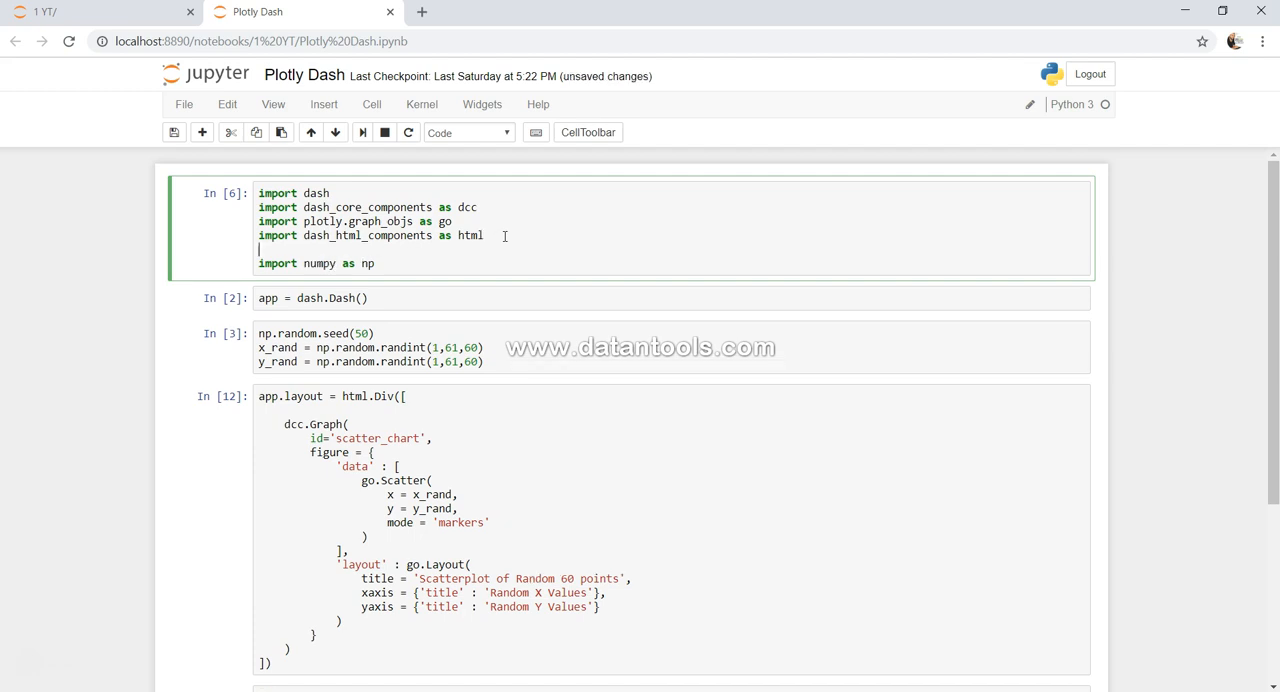
text(import padnas)
text( as )
text(pd)
key(BackSpace)
key(BackSpace)
text(nd)
key(shift+Return)
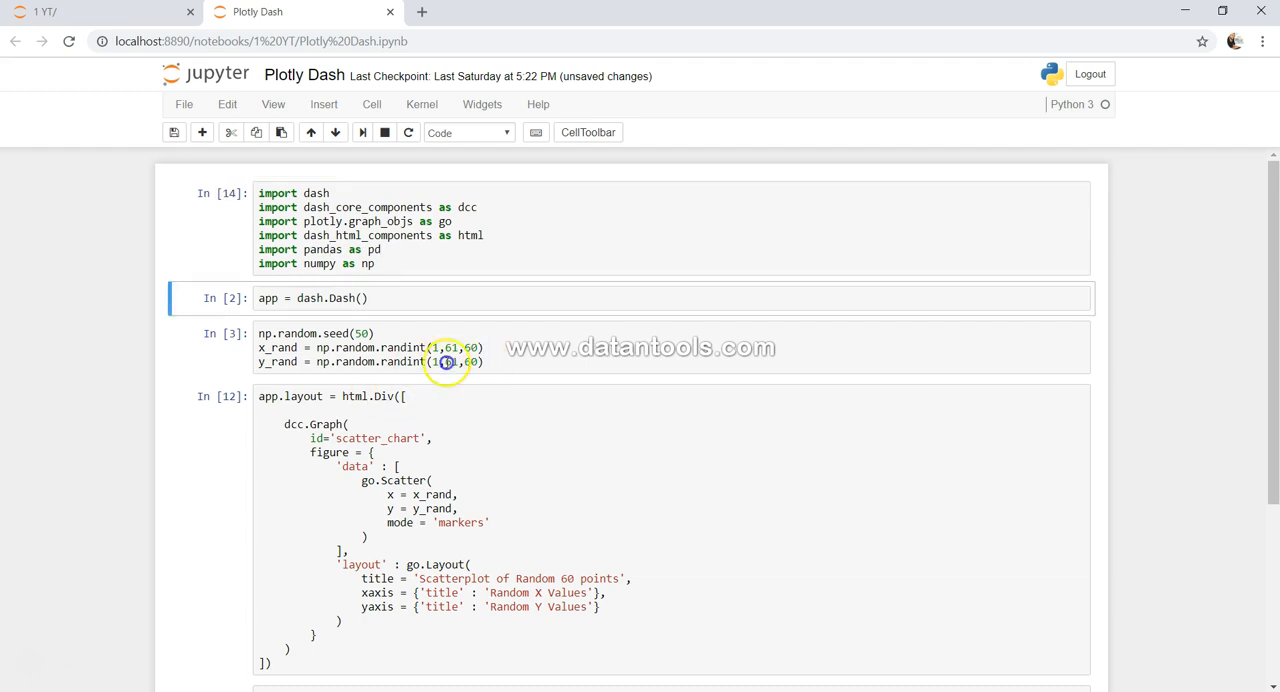
- Replace the random-data code with orders = pd.read_excel('sales.xls'), checking the file name in the folder
drag(485, 362, 205, 330)
text(ord)
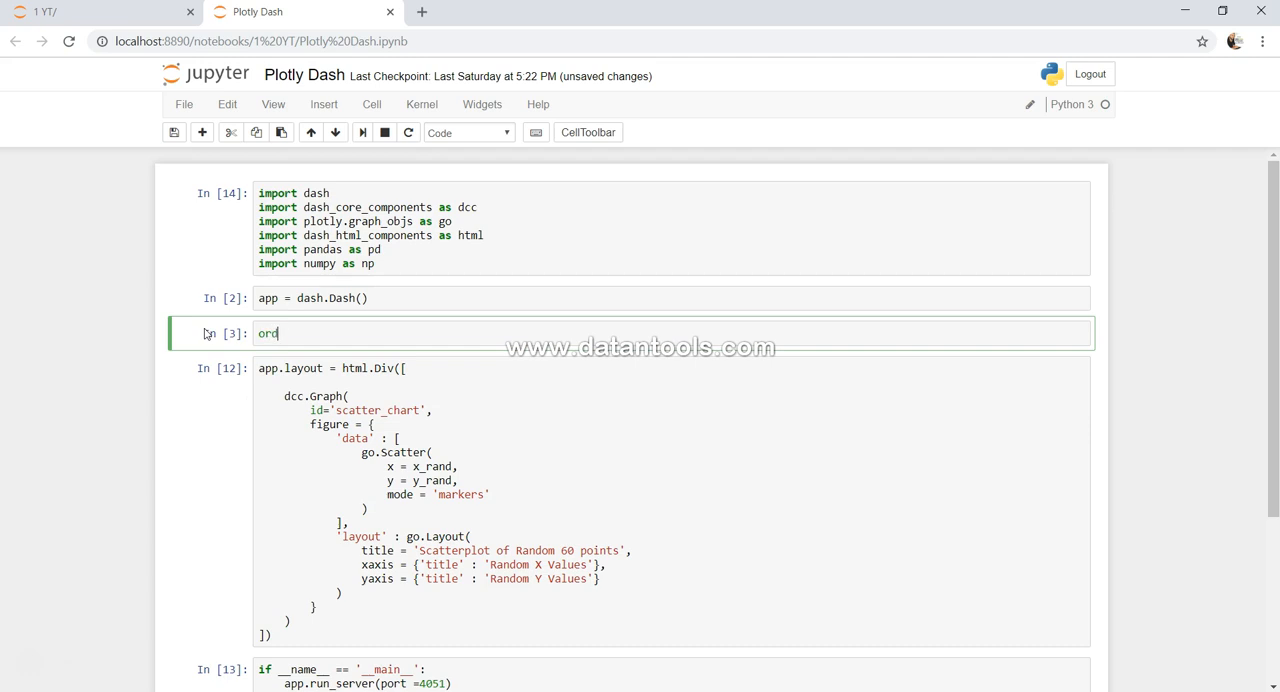
text(ers = )
text(pd.)
text(read_excel)
text(()
text('sales)
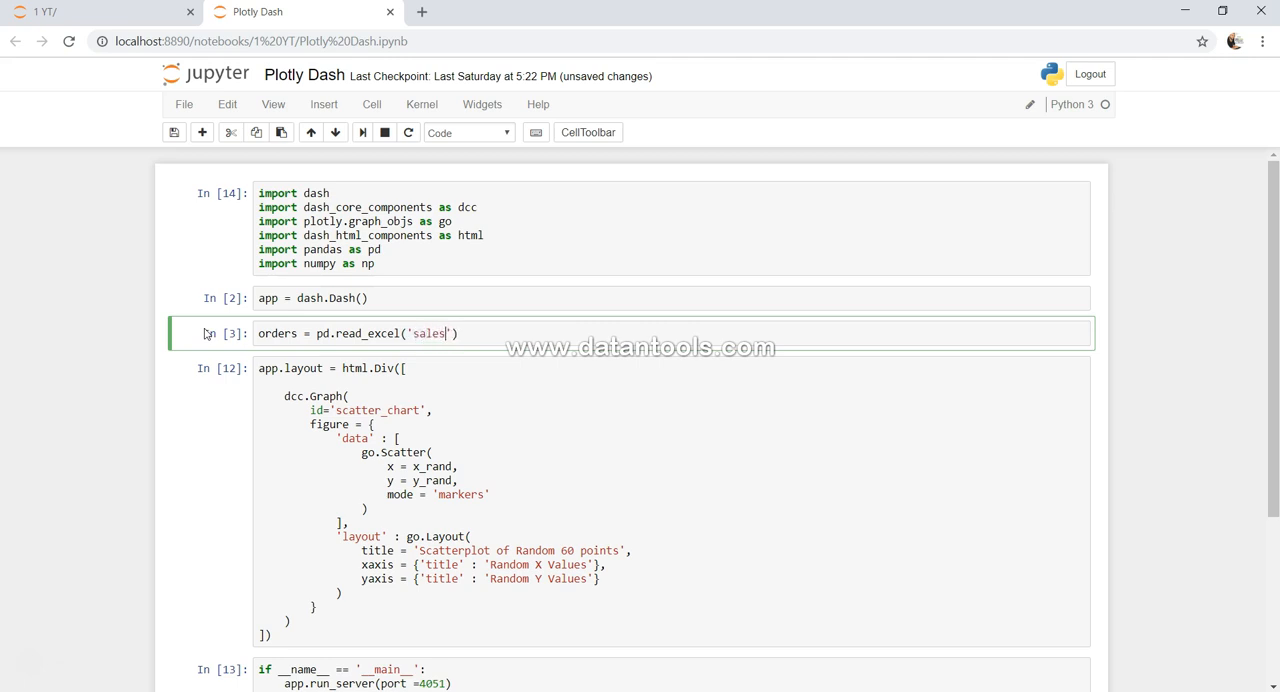
text(.xlsx)
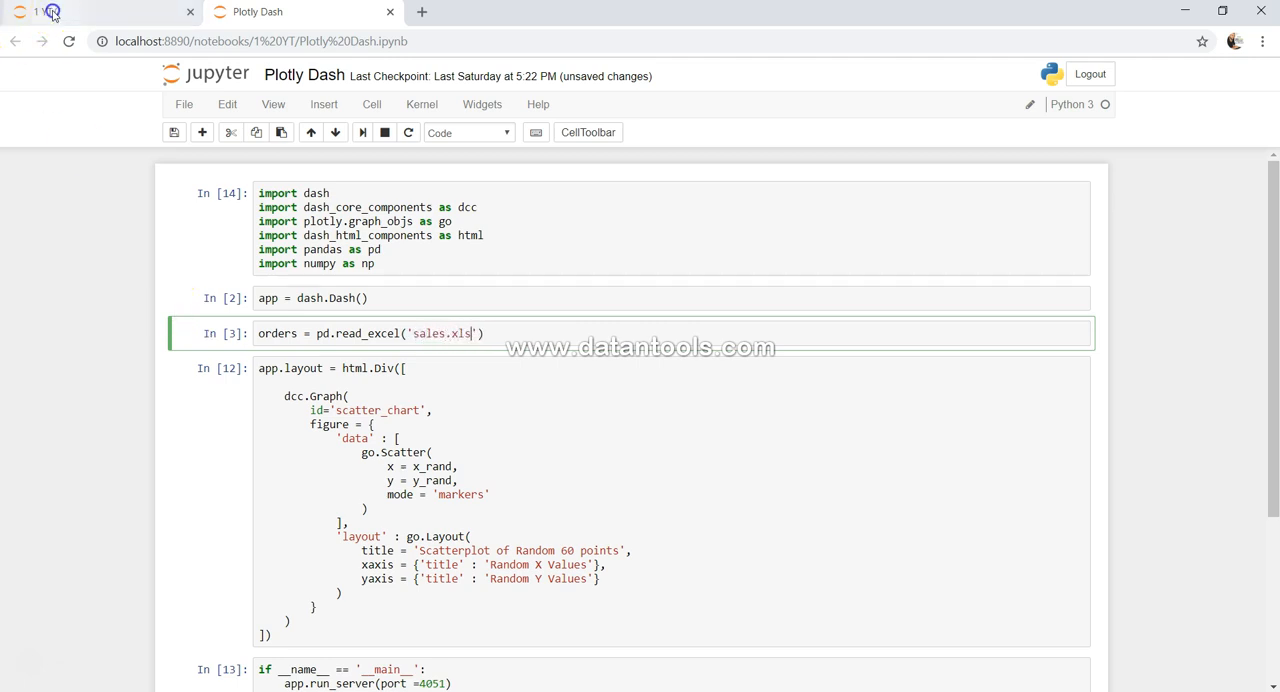
click(47, 11)
scroll(50, 460, down, 3)
scroll(50, 460, down, 3)
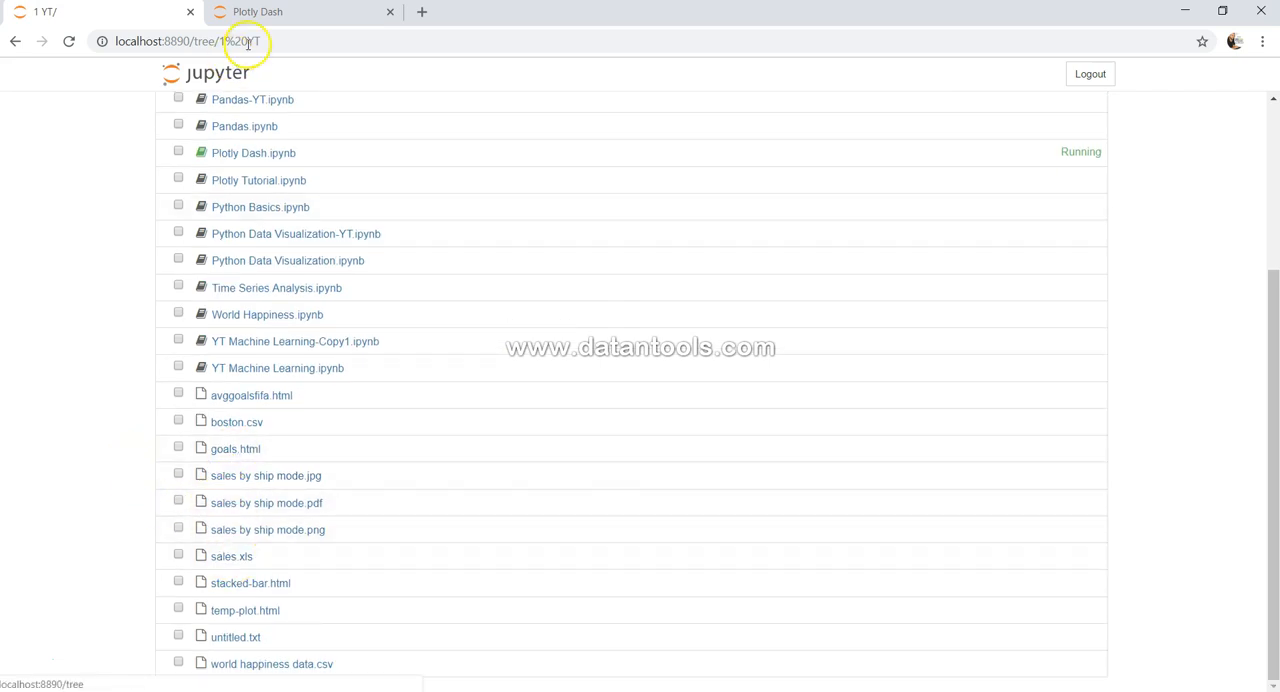
click(258, 11)
- Run the orders cell to load the sales.xls data
right_click(521, 327)
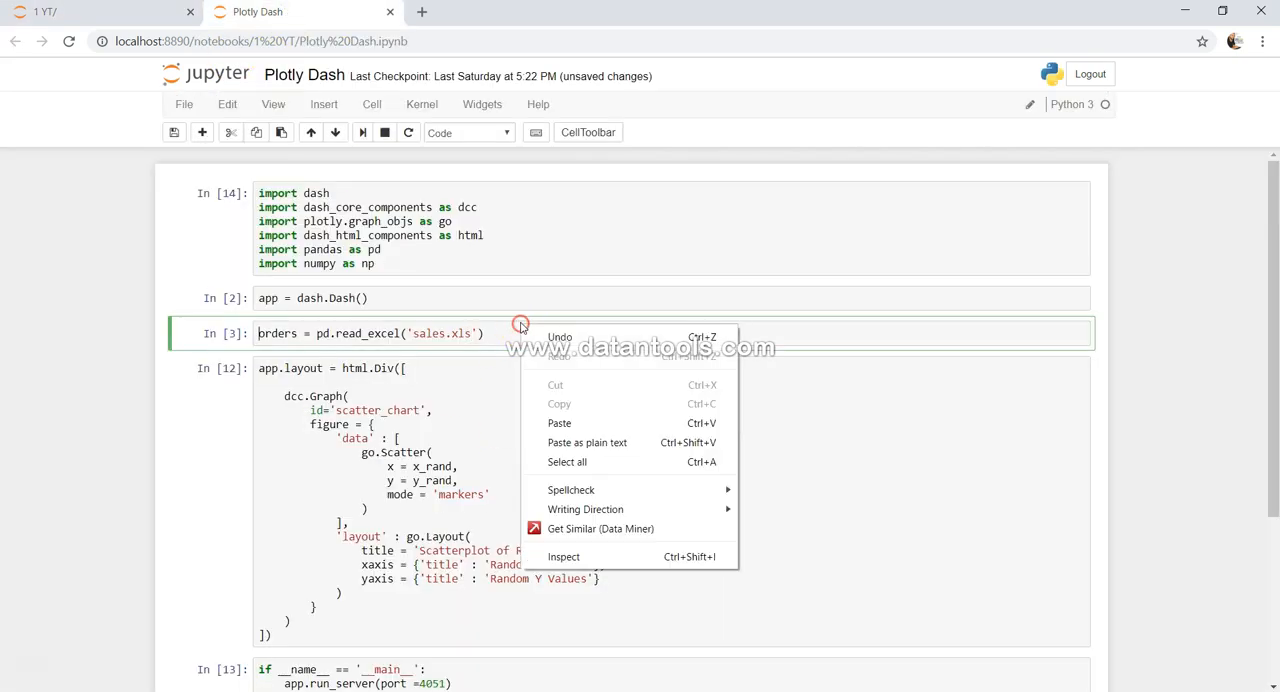
click(505, 333)
key(shift+Return)
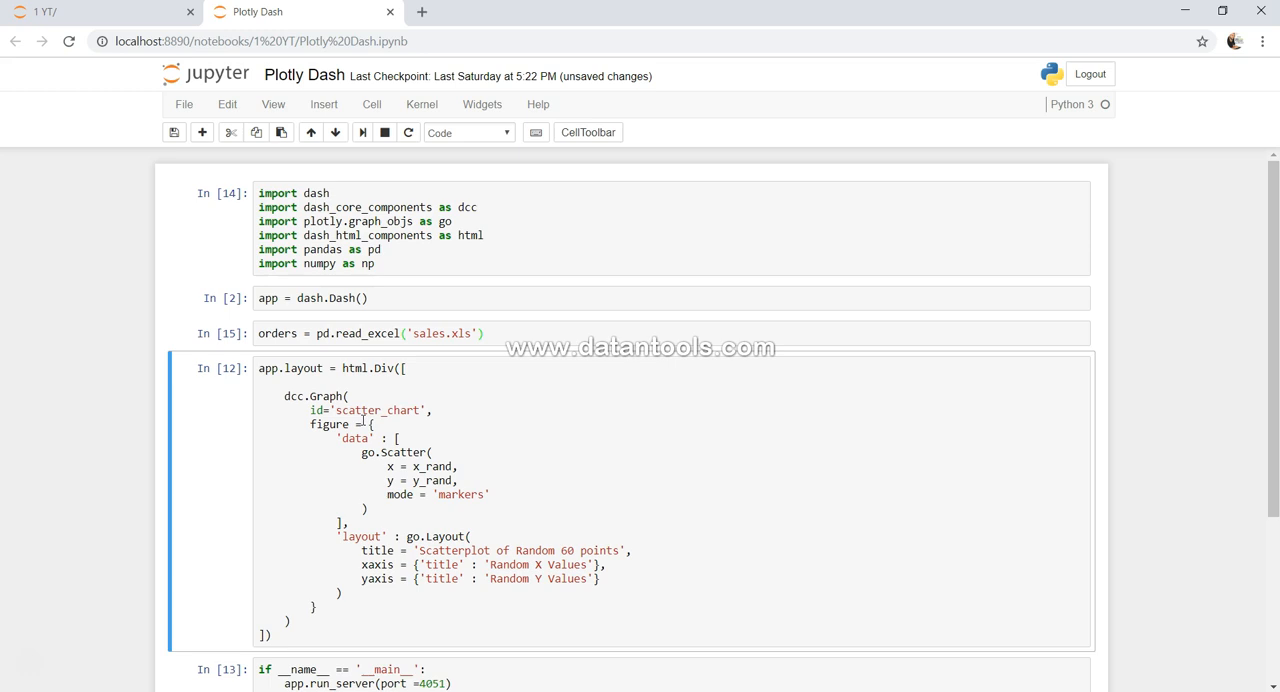
- Point the scatter x values at orders.Sales and the y values at orders.Profit instead of x_rand and y_rand
click(455, 467)
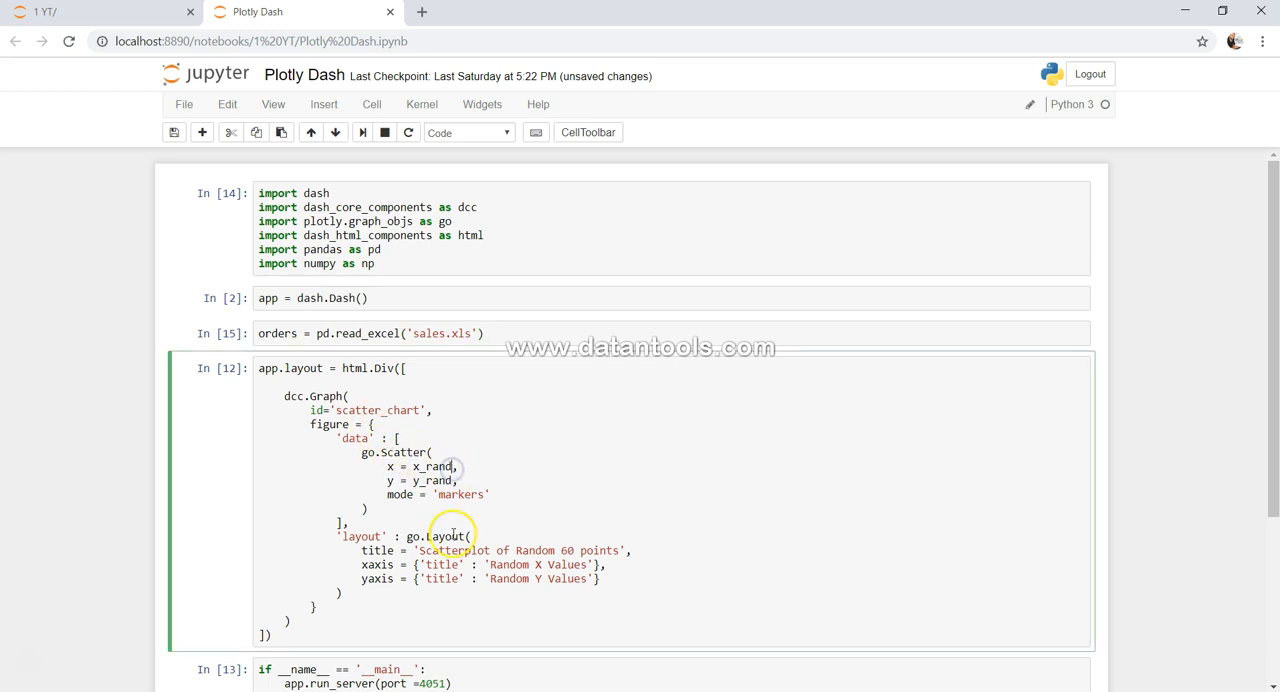
key(BackSpace)
key(BackSpace)
key(BackSpace)
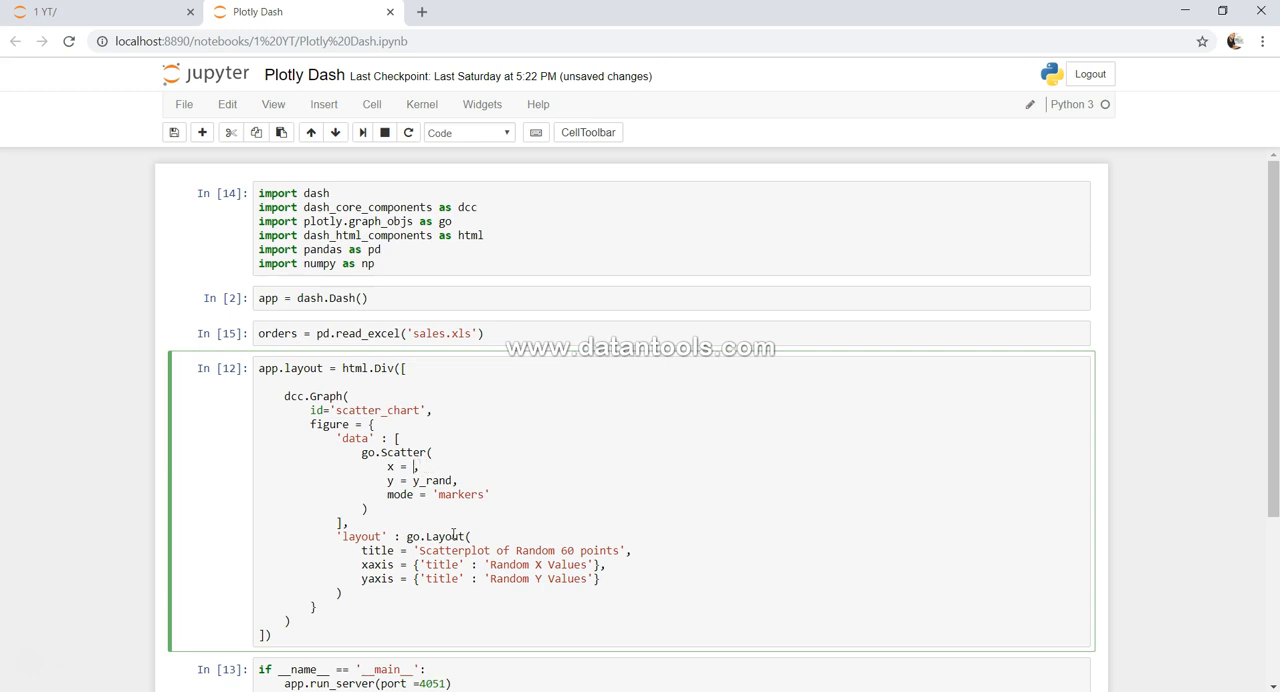
text(ord)
key(Tab)
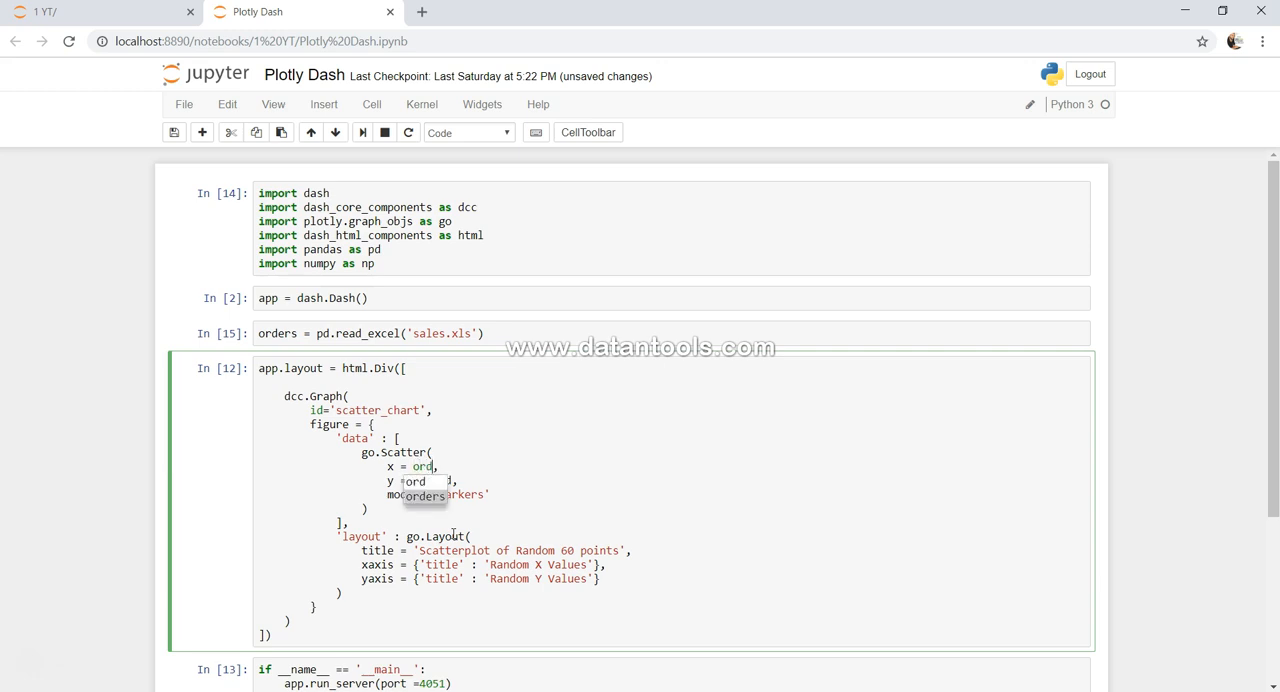
key(Return)
text([)
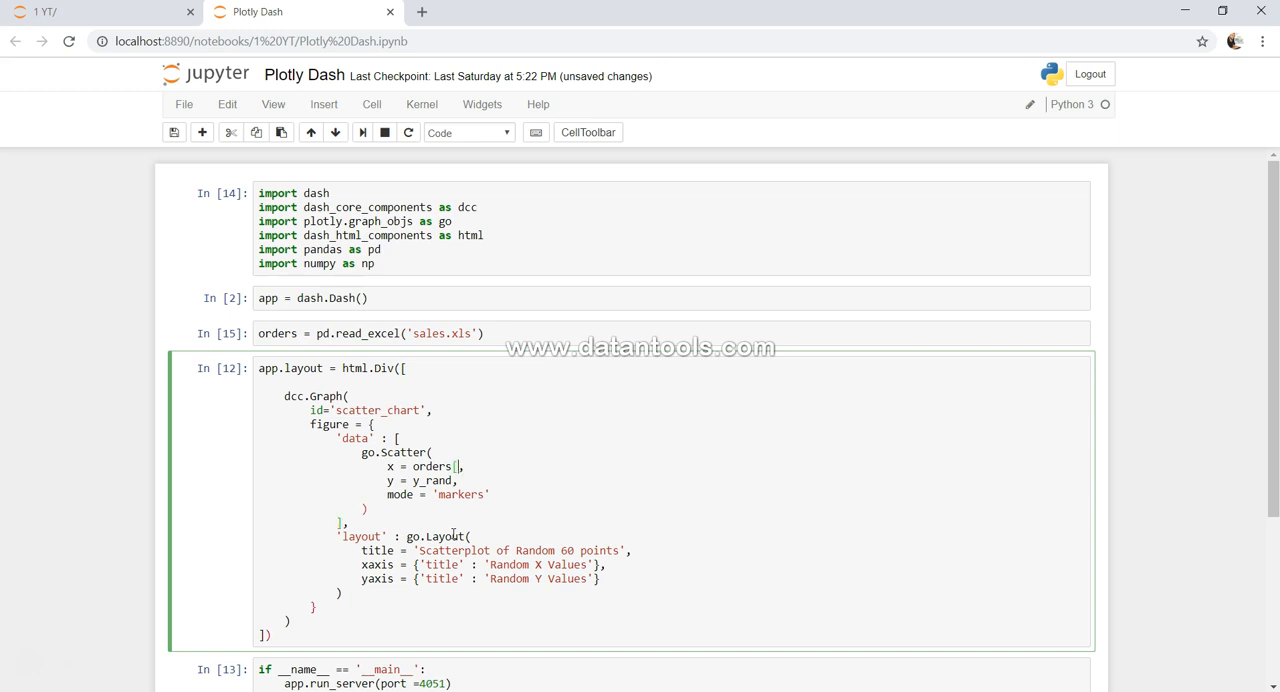
key(BackSpace)
text(.Sales)
key(Left)
key(shift+Left)
key(shift+Left)
key(shift+Left)
text(or)
text(ders.Profit)
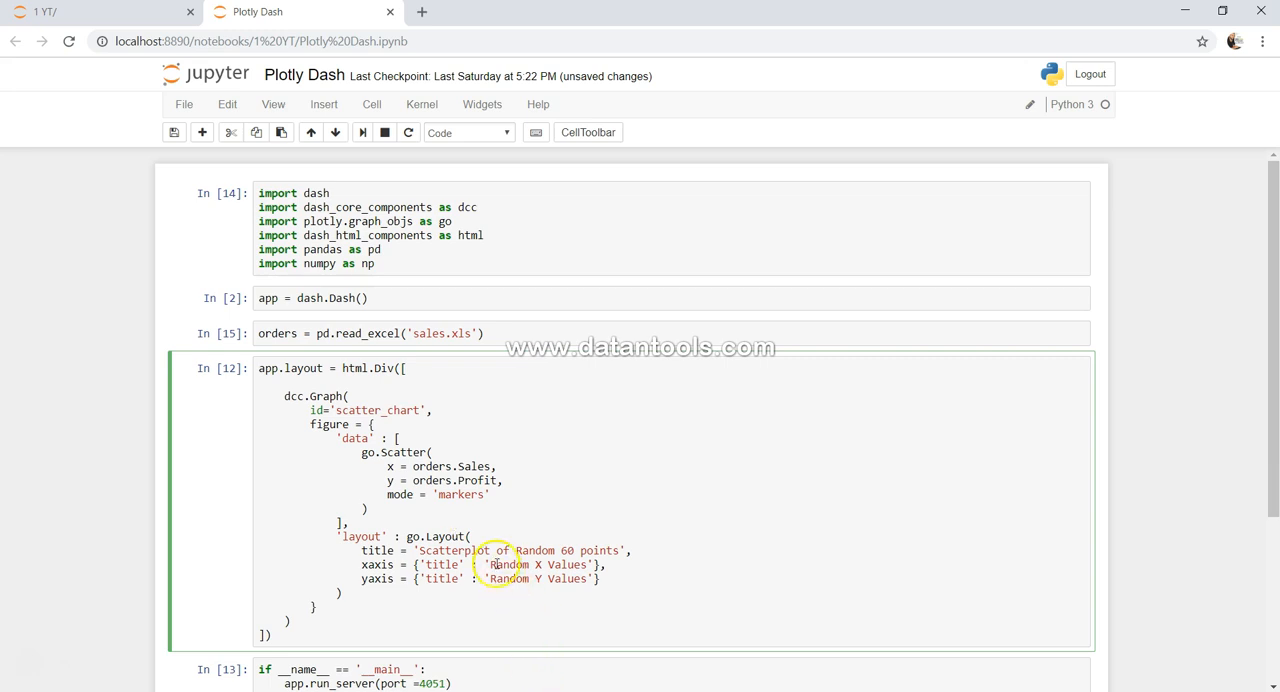
- Retitle the x axis 'Sales' and the y axis 'Profit' in the layout
click(490, 564)
drag(490, 564, 596, 564)
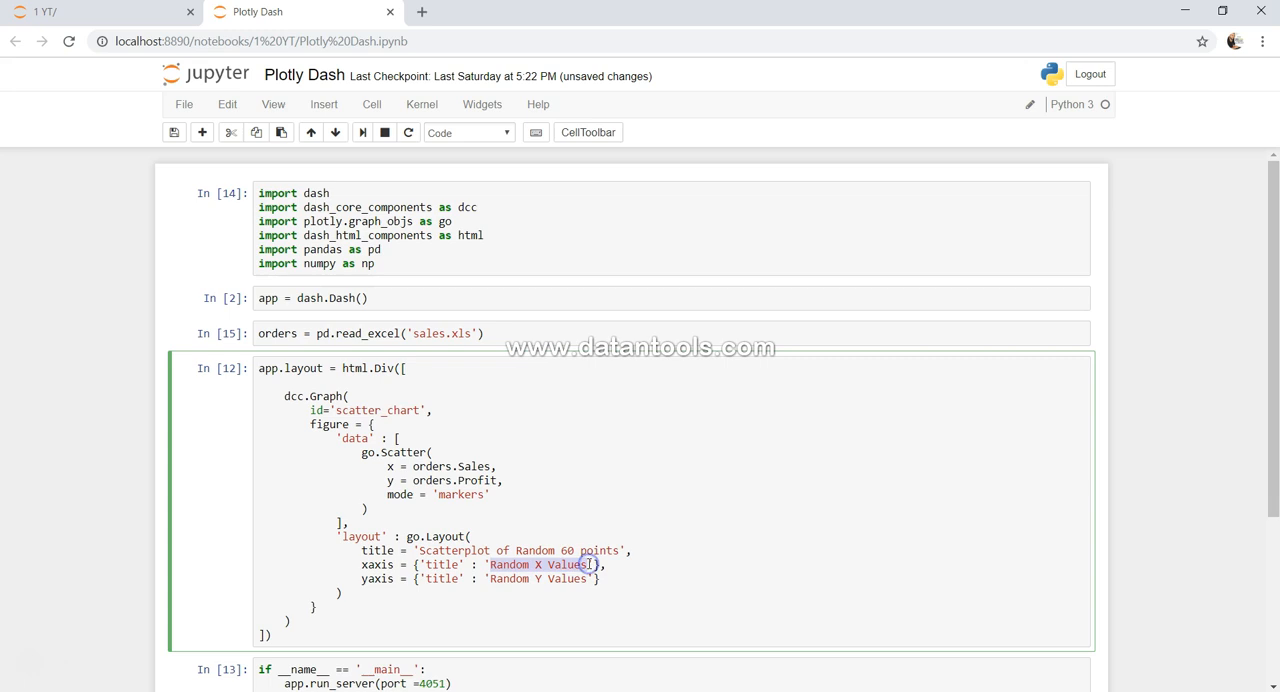
text(Sales)
key(Down)
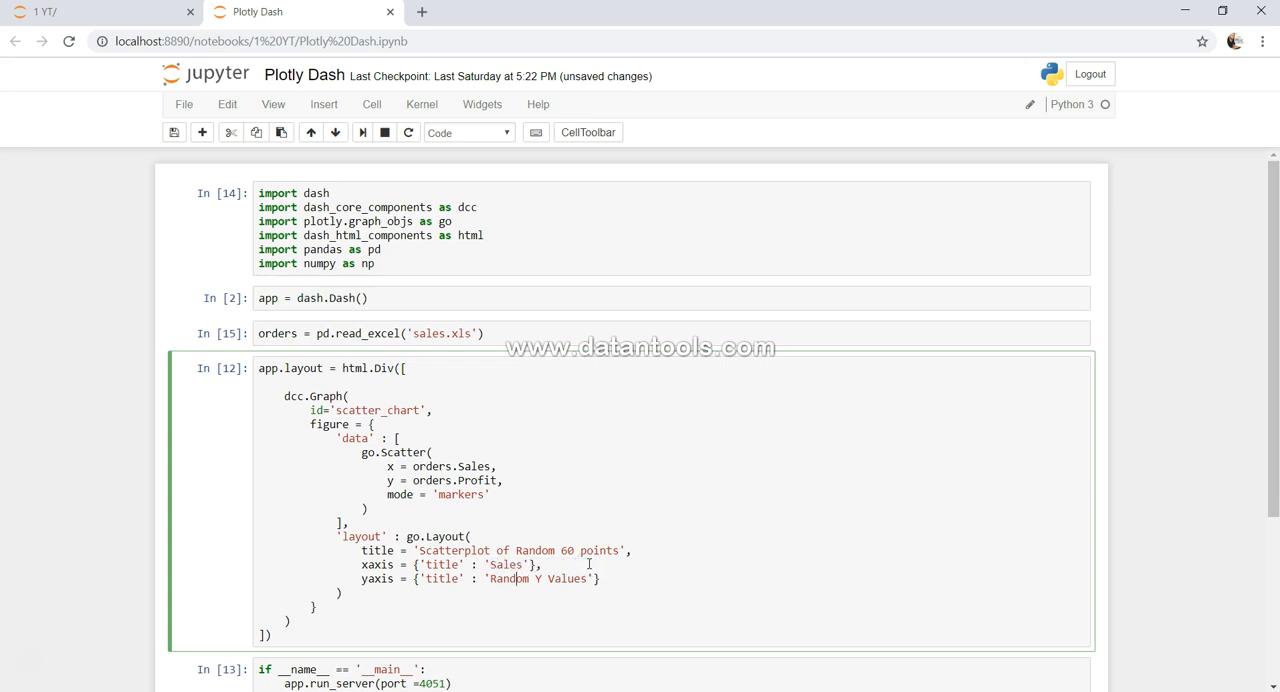
key(shift+Right)
key(shift+Right)
key(shift+Right)
key(shift+Right)
key(shift+Right)
key(shift+Right)
key(shift+Right)
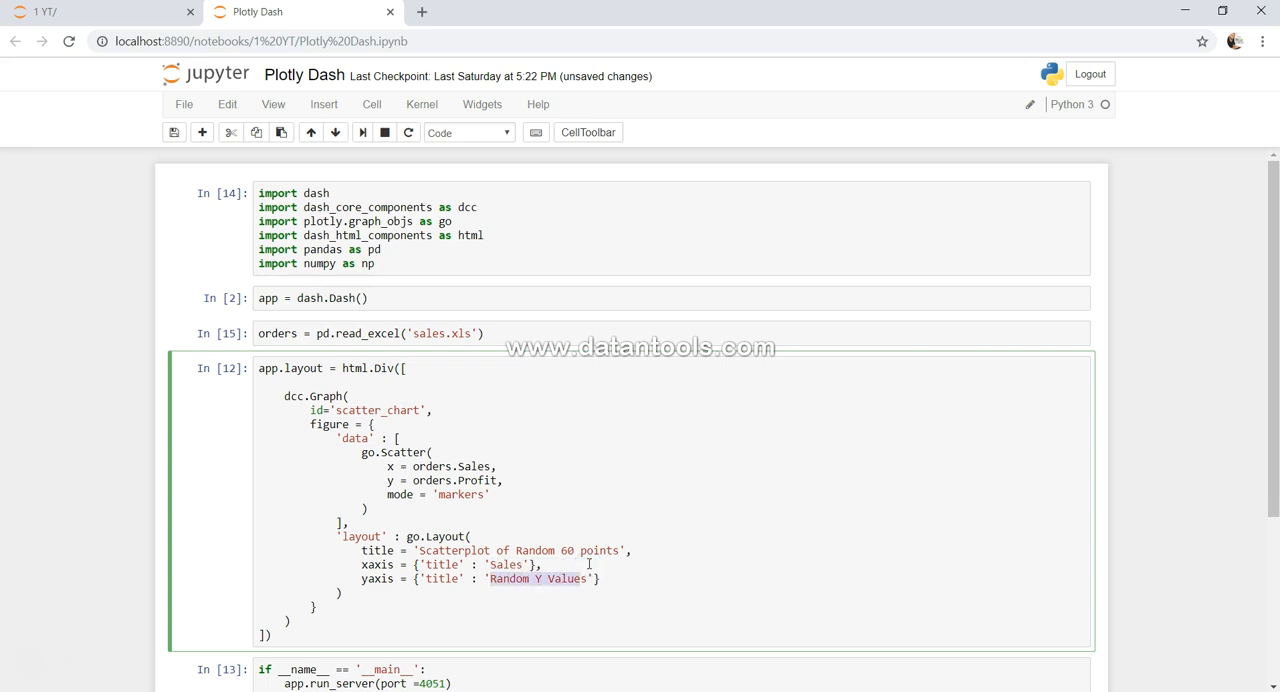
key(shift+Right)
key(shift+Right)
key(shift+Right)
text(Profit)
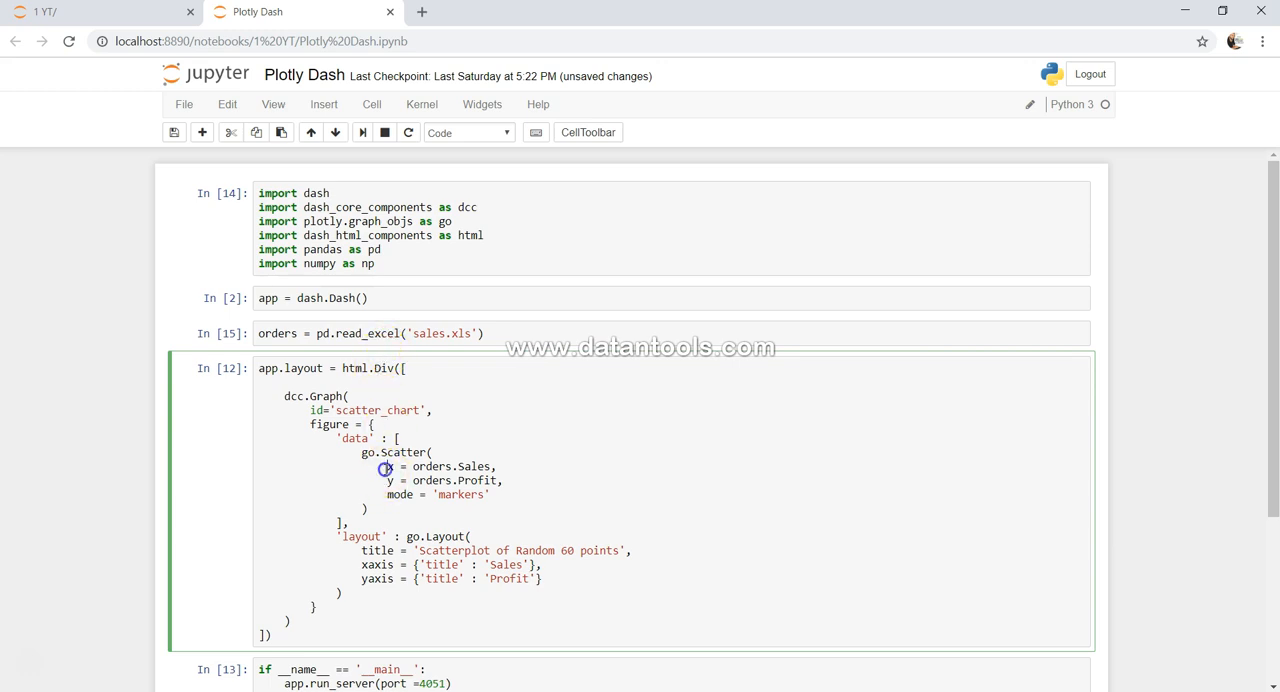
- Review the Sales and Profit column references and the matching axis titles
drag(387, 466, 474, 467)
drag(387, 481, 476, 481)
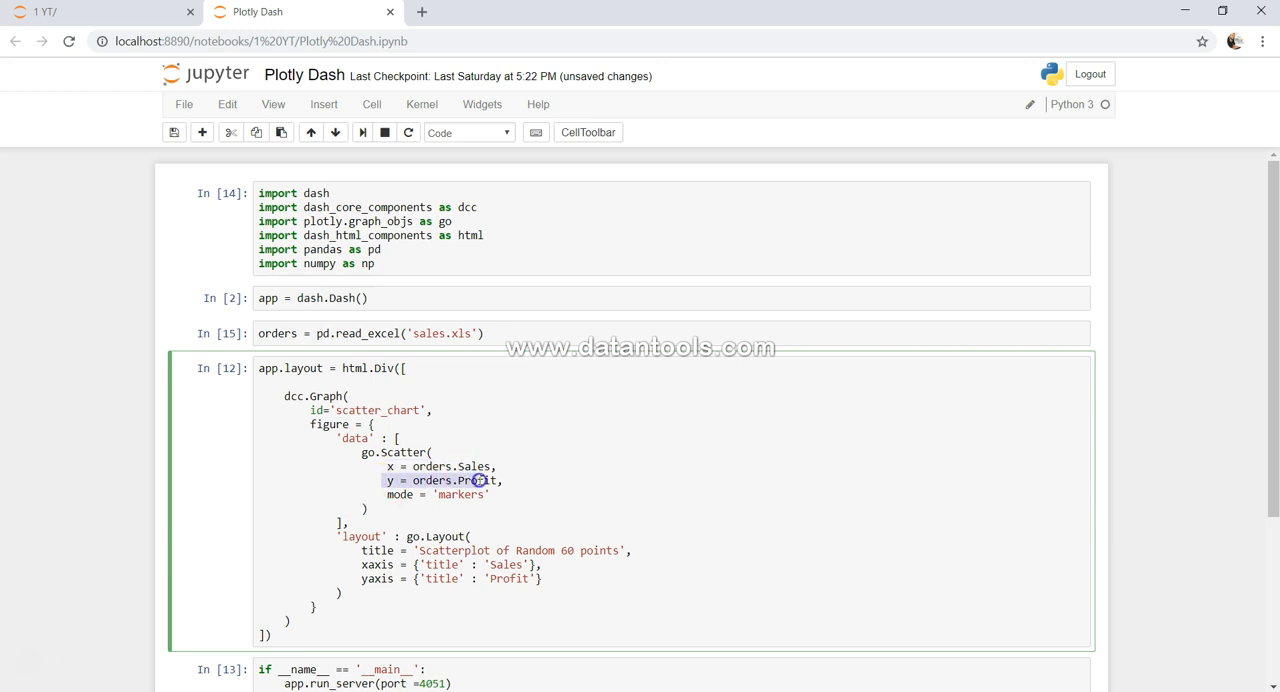
click(480, 481)
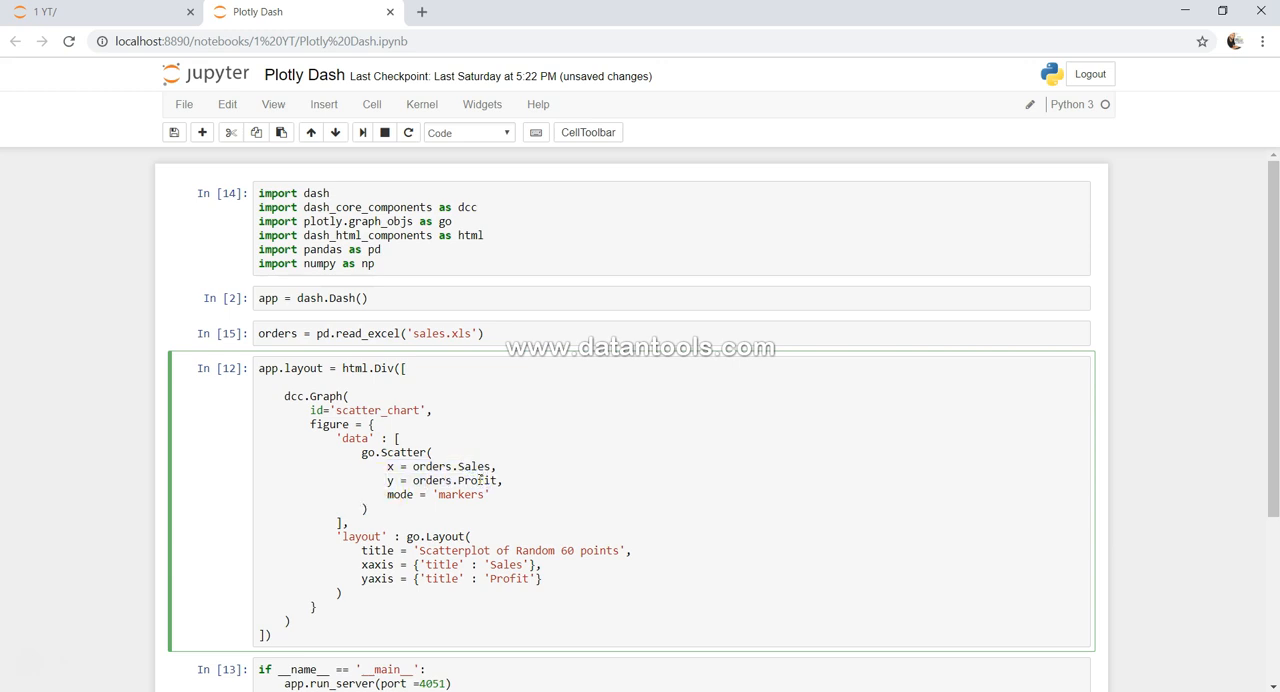
double_click(505, 564)
click(505, 564)
- Run the updated layout, restart the server cell and open the app at 127.0.0.1:4051
key(ctrl+Return)
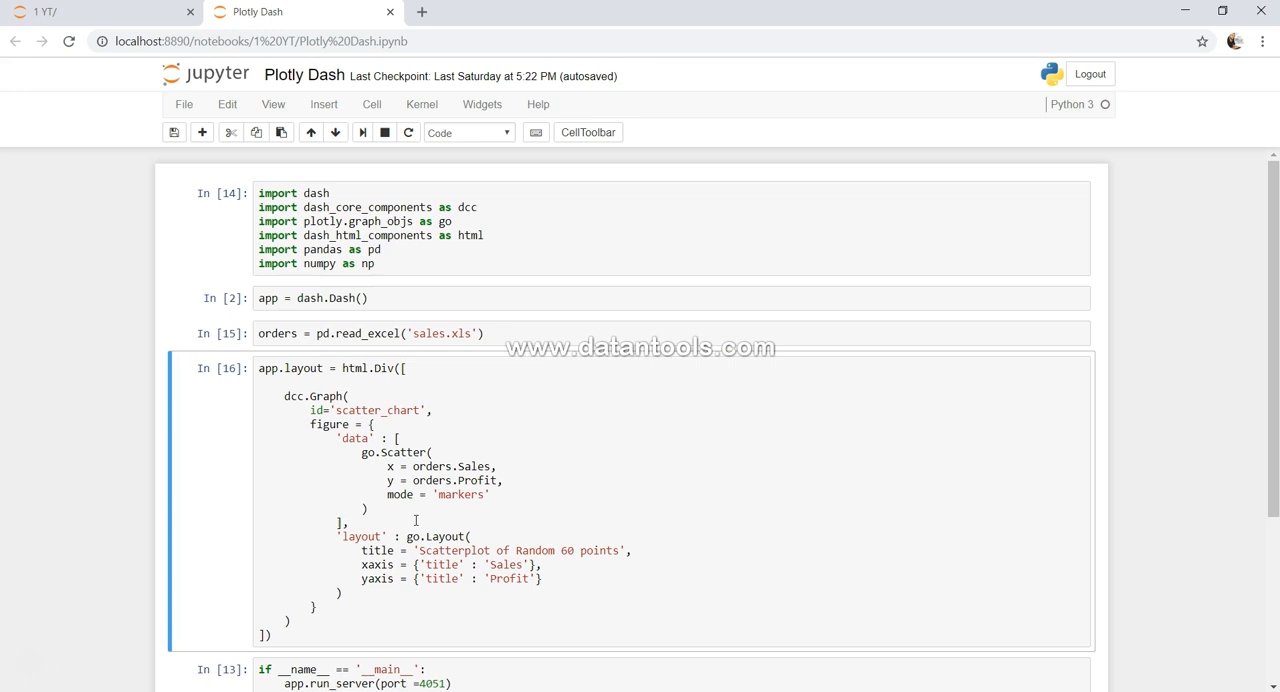
scroll(415, 520, down, 5)
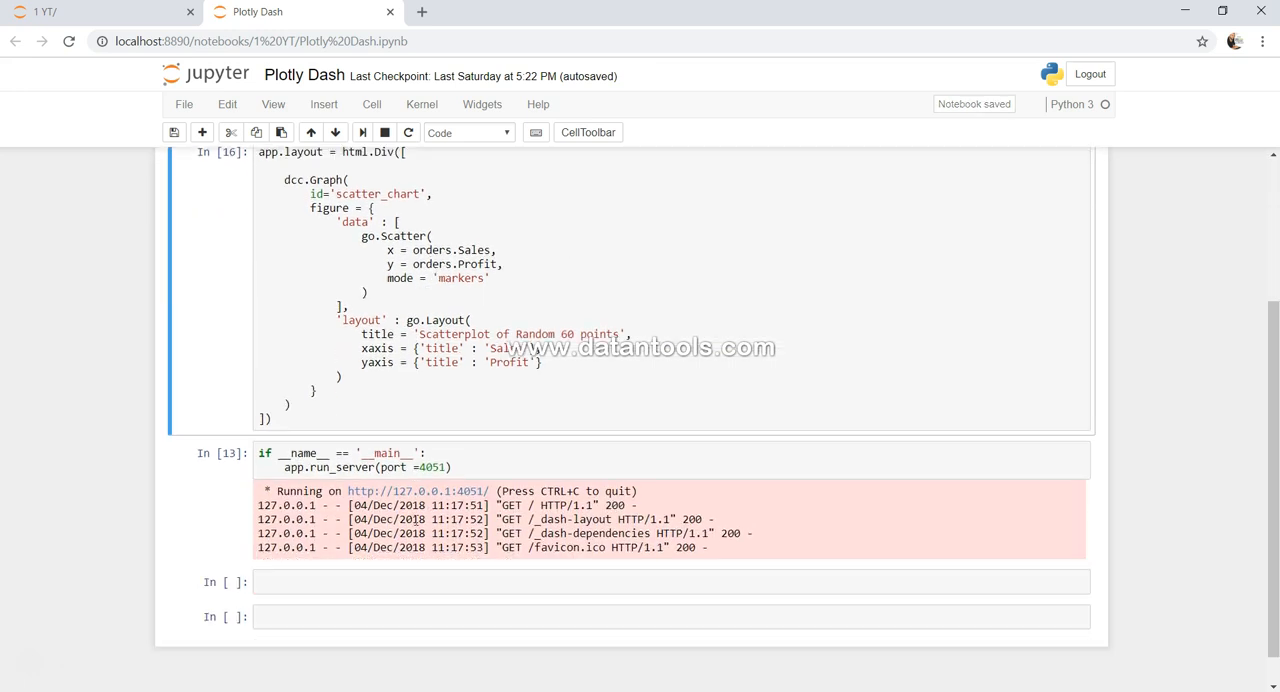
click(451, 466)
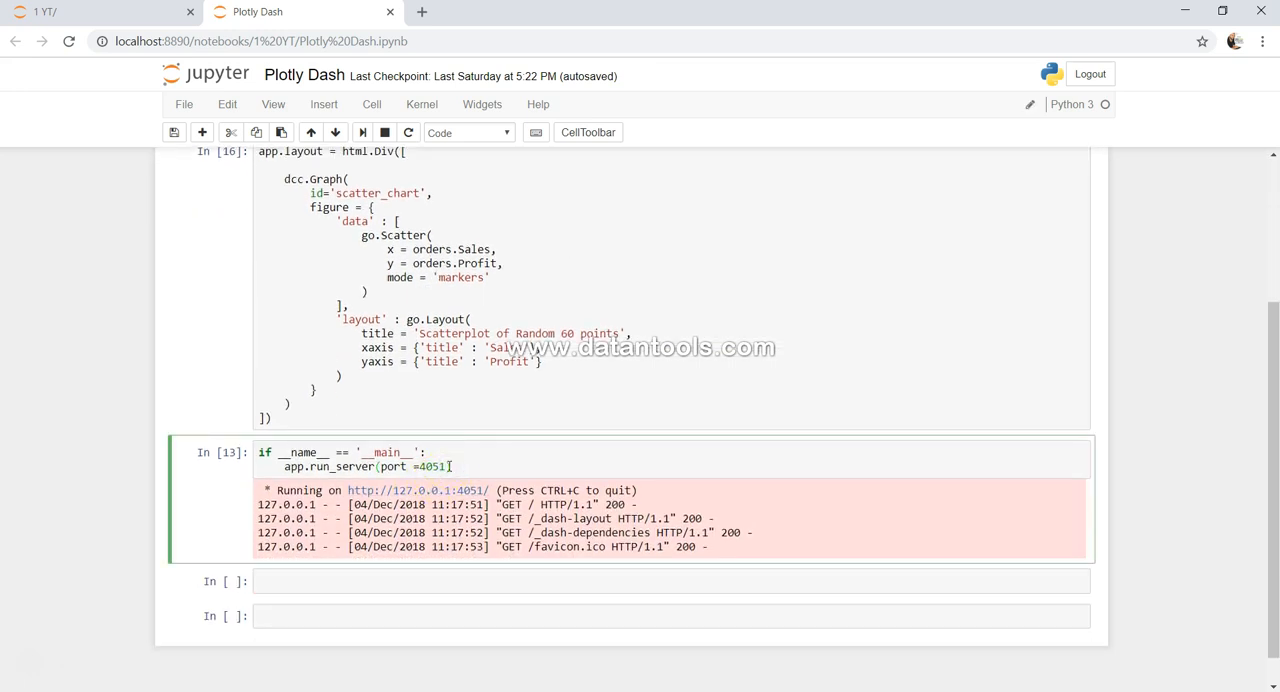
key(ctrl+Return)
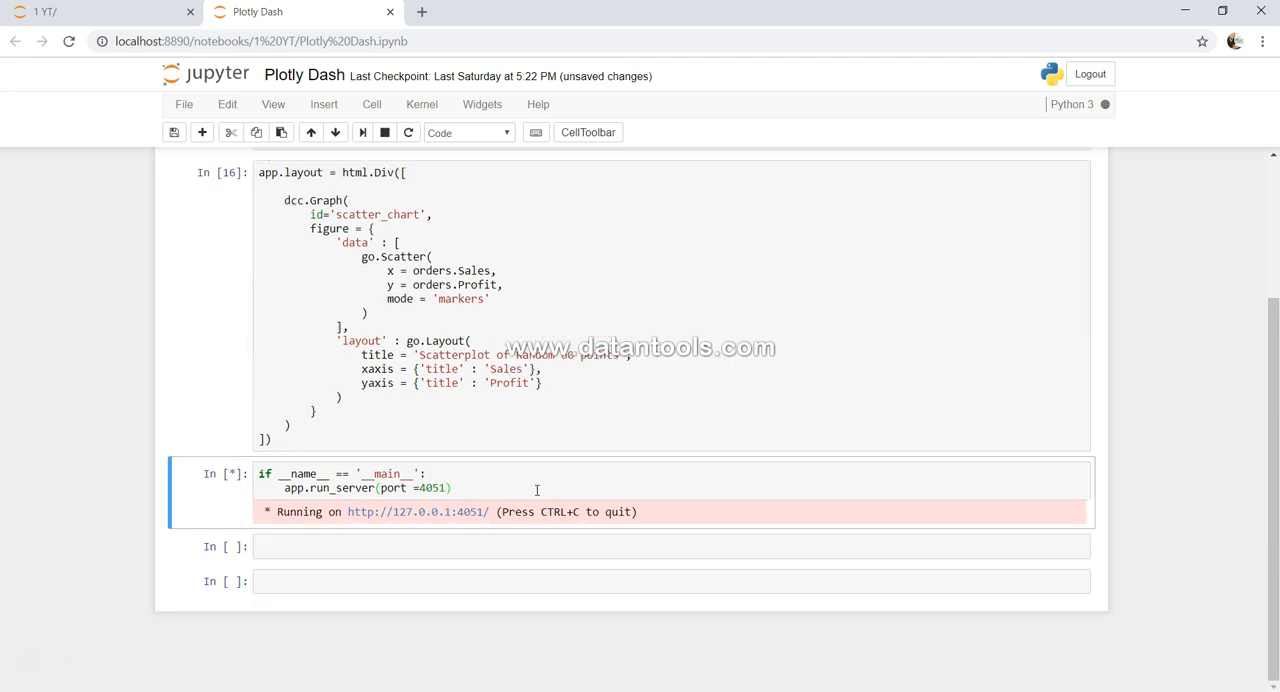
click(440, 511)
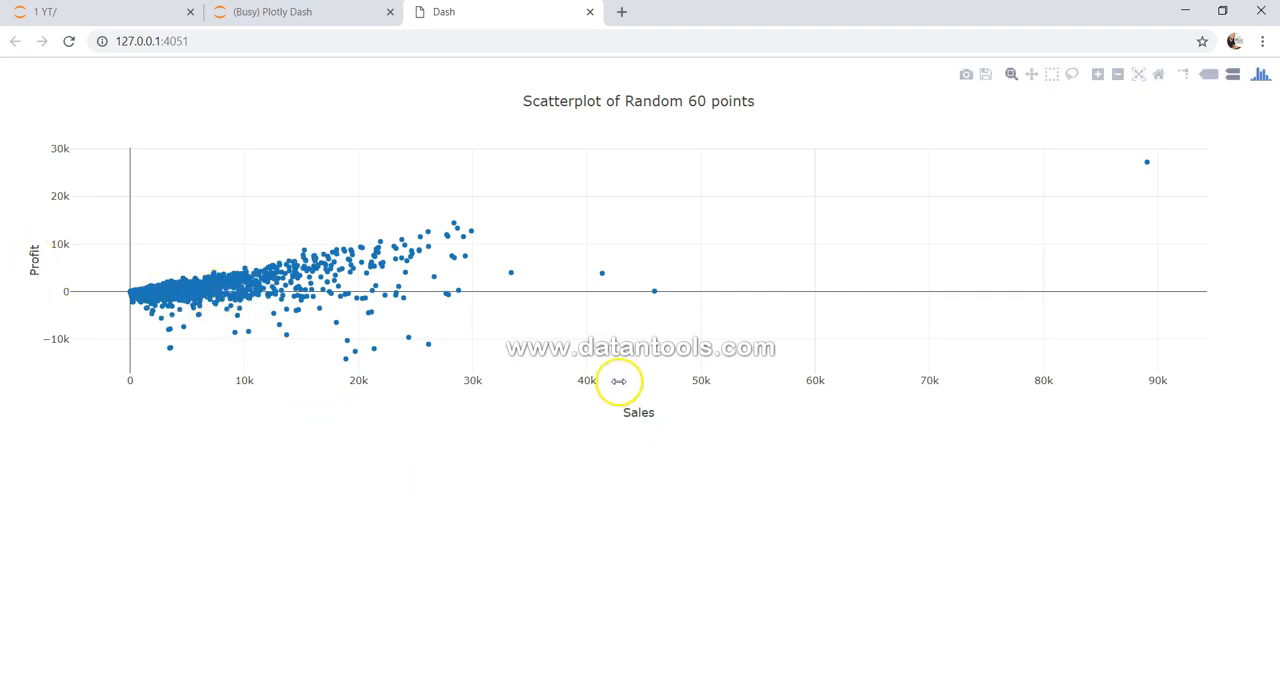
- Zoom the Sales vs Profit chart into the 7k–13k Sales range, check it, then close the Dash tab
drag(205, 253, 288, 322)
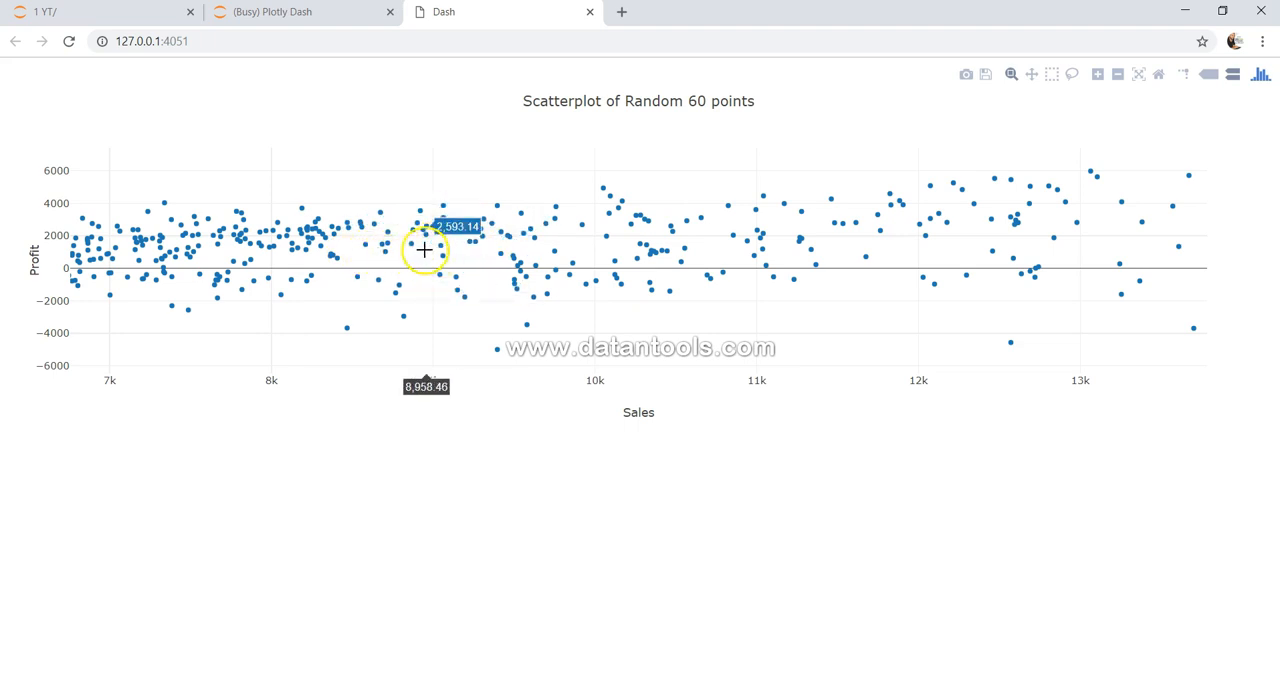
click(351, 20)
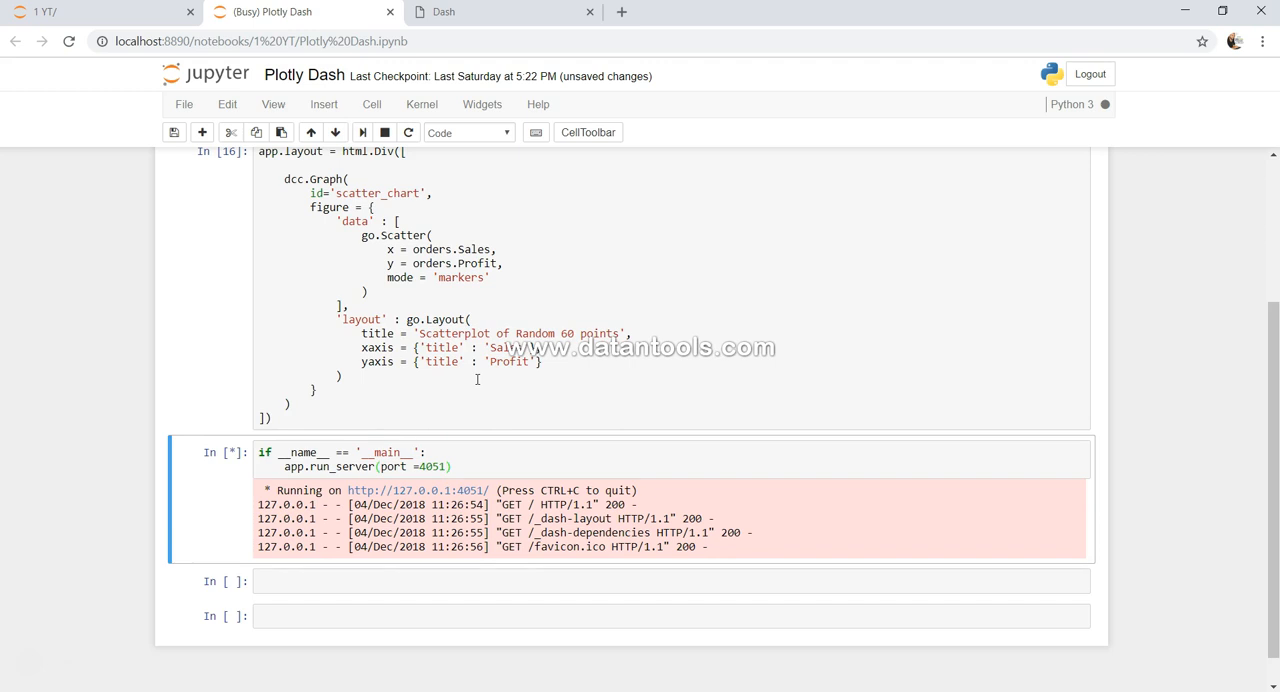
click(529, 12)
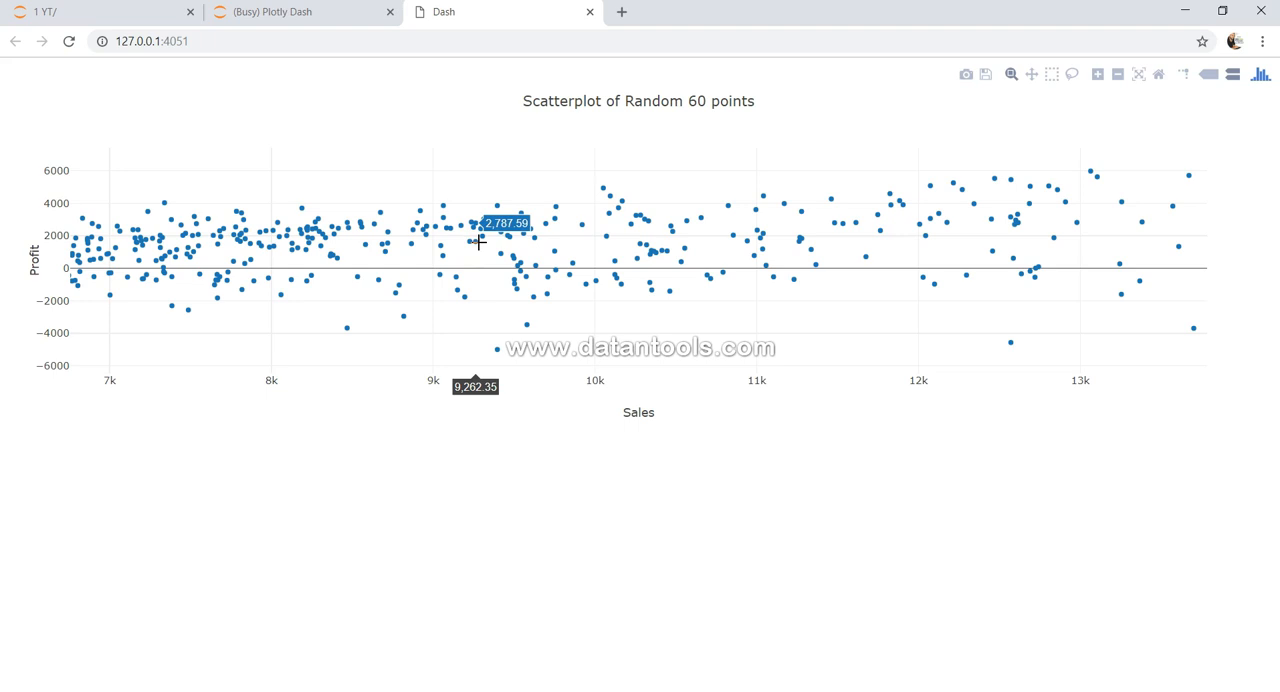
click(590, 12)
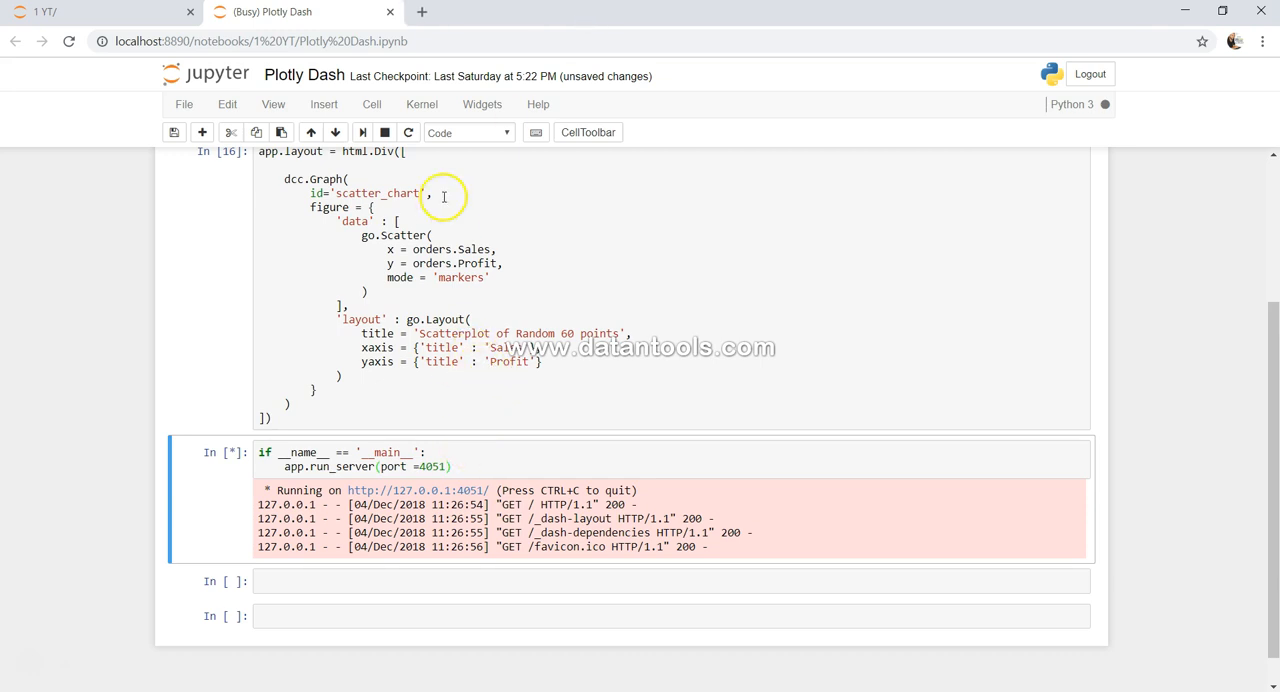
- Interrupt the kernel, add hovermode='closest' to the layout and re-run the cell
click(421, 104)
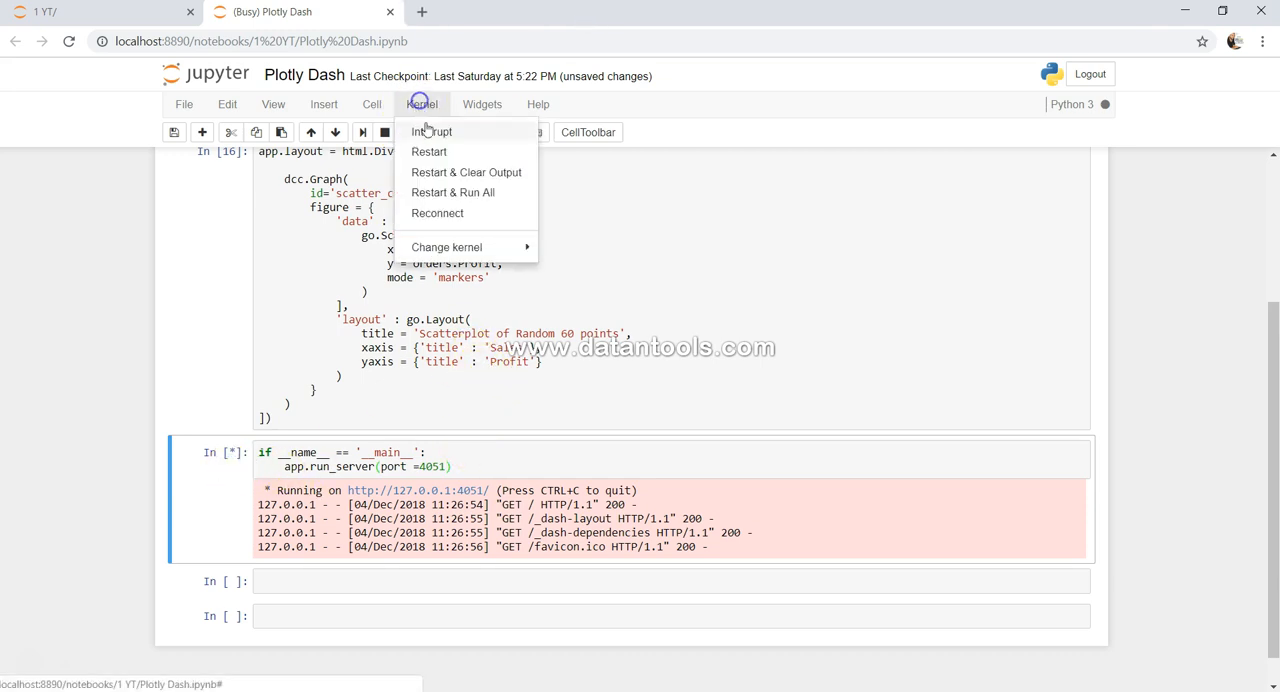
click(433, 133)
click(548, 362)
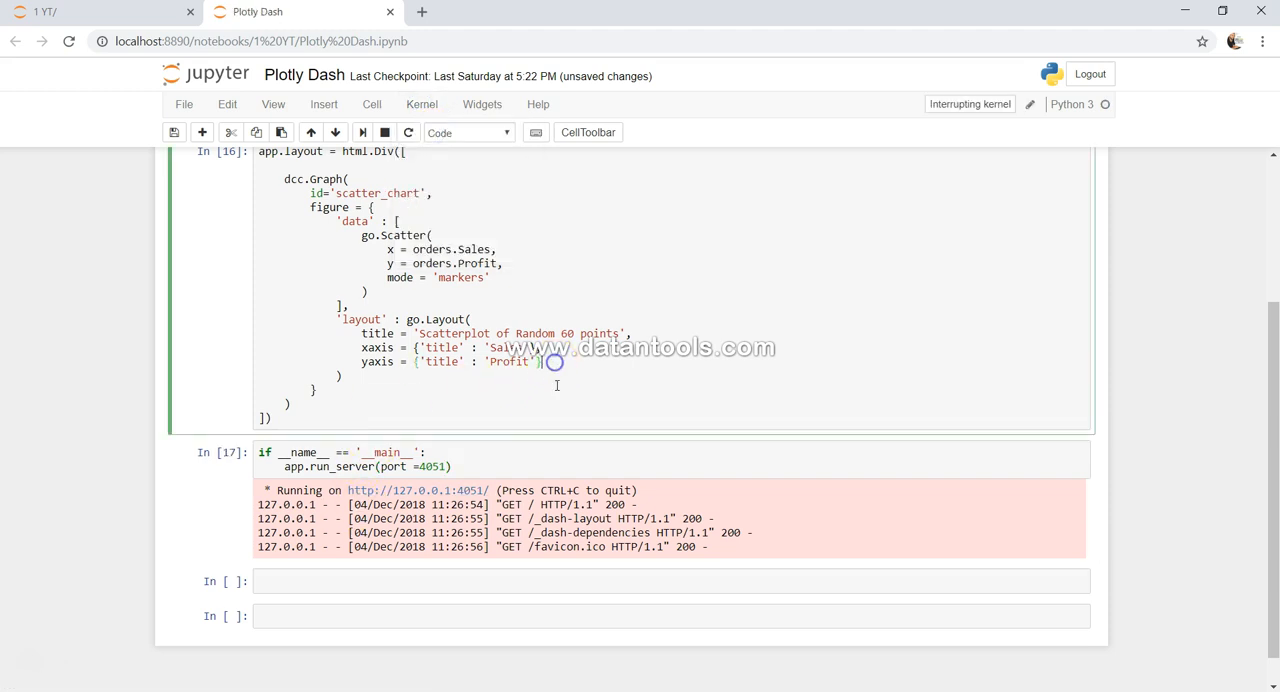
text(,)
key(Return)
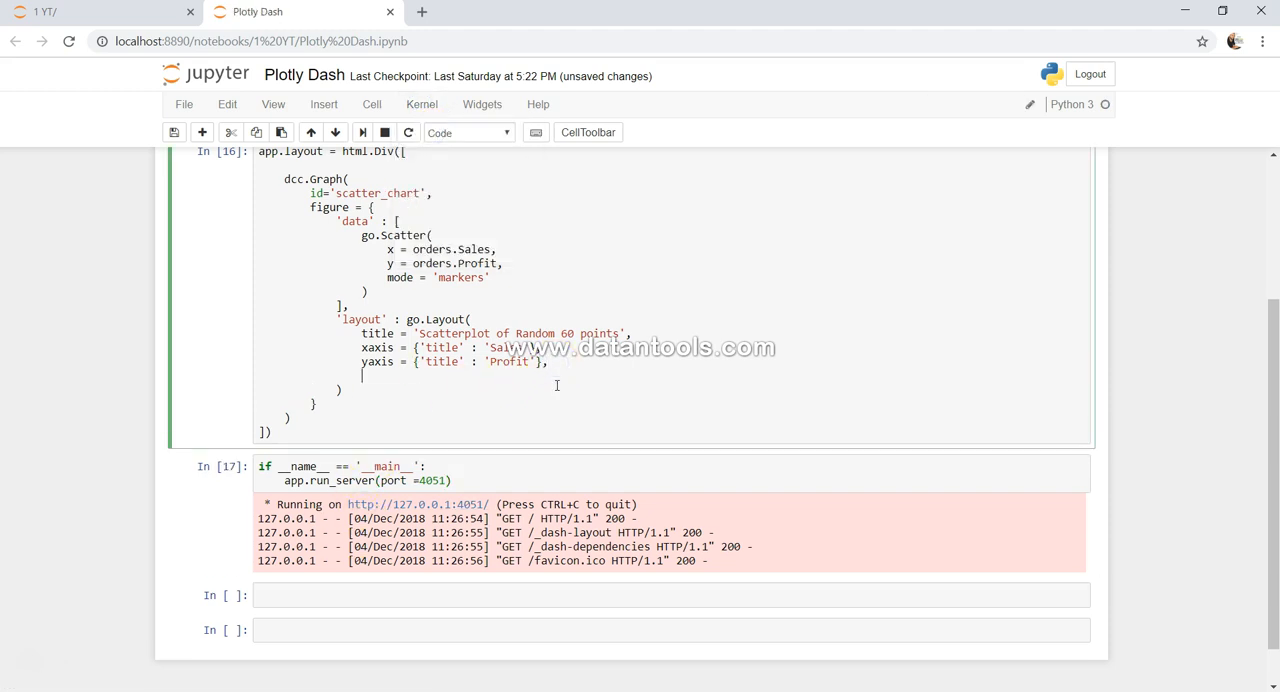
text(hovermode=)
text('closes)
text(t)
text(')
key(shift+Return)
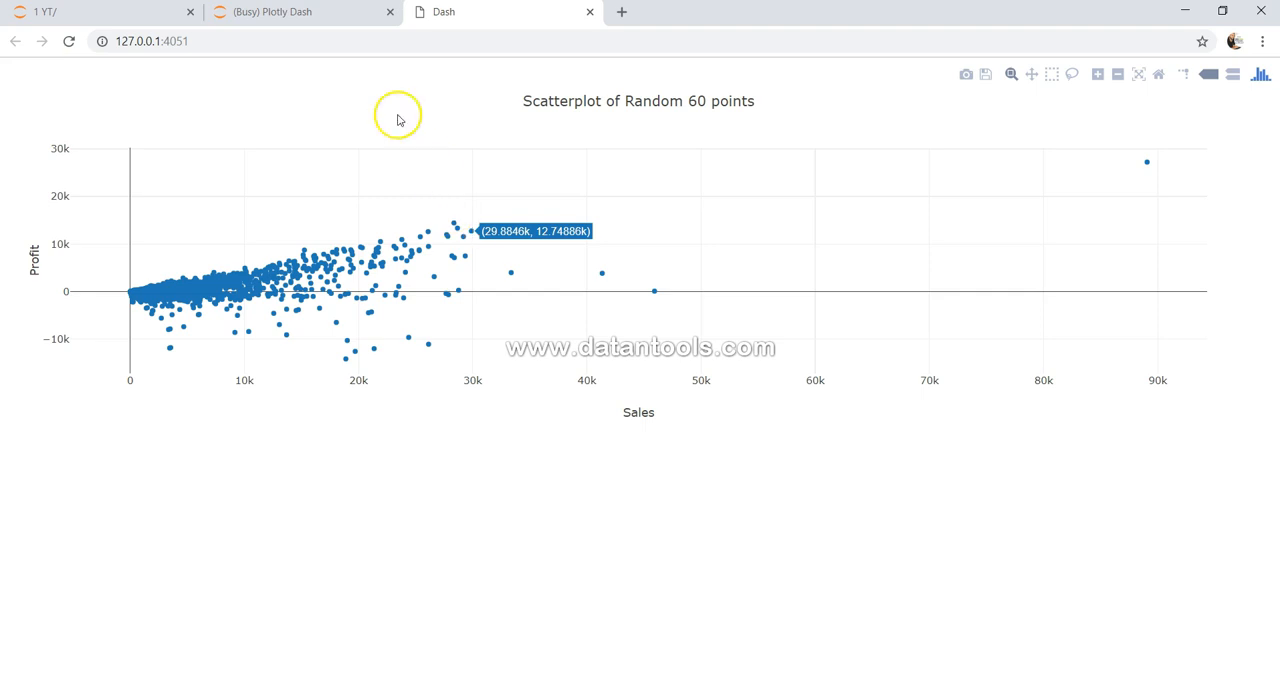
- Check the closest-point hover tooltip in Dash and return to the notebook tab
click(300, 11)
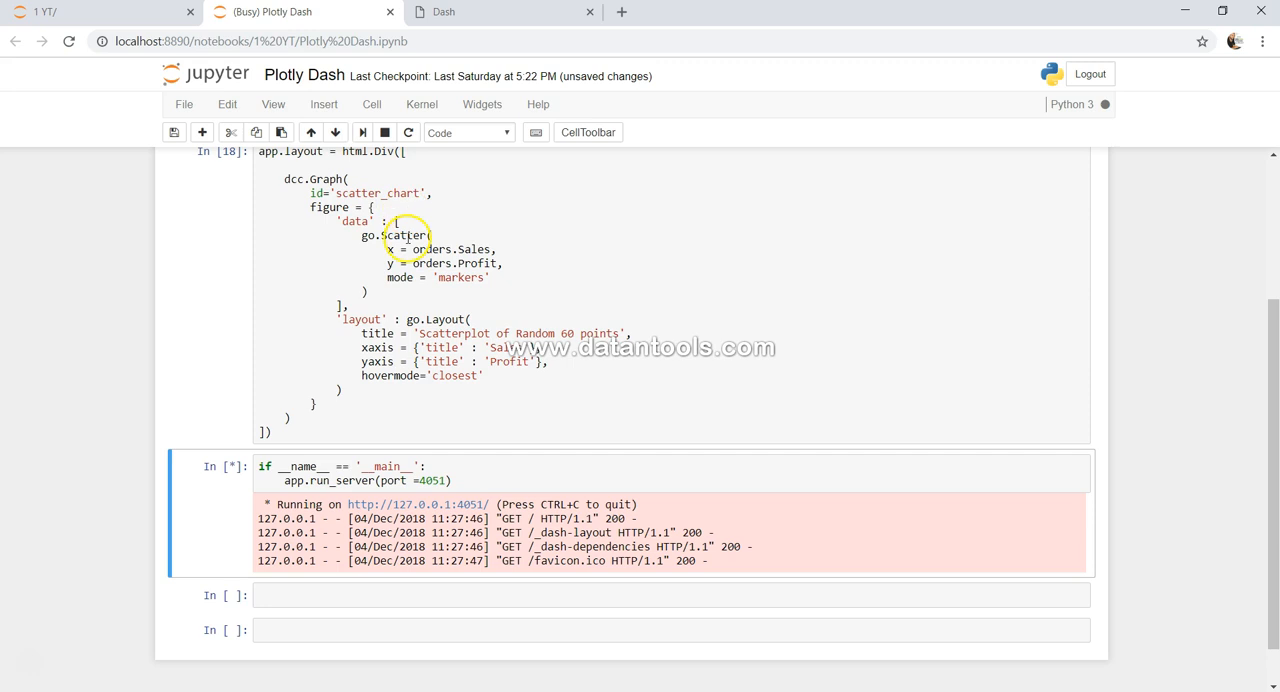
drag(362, 378, 447, 366)
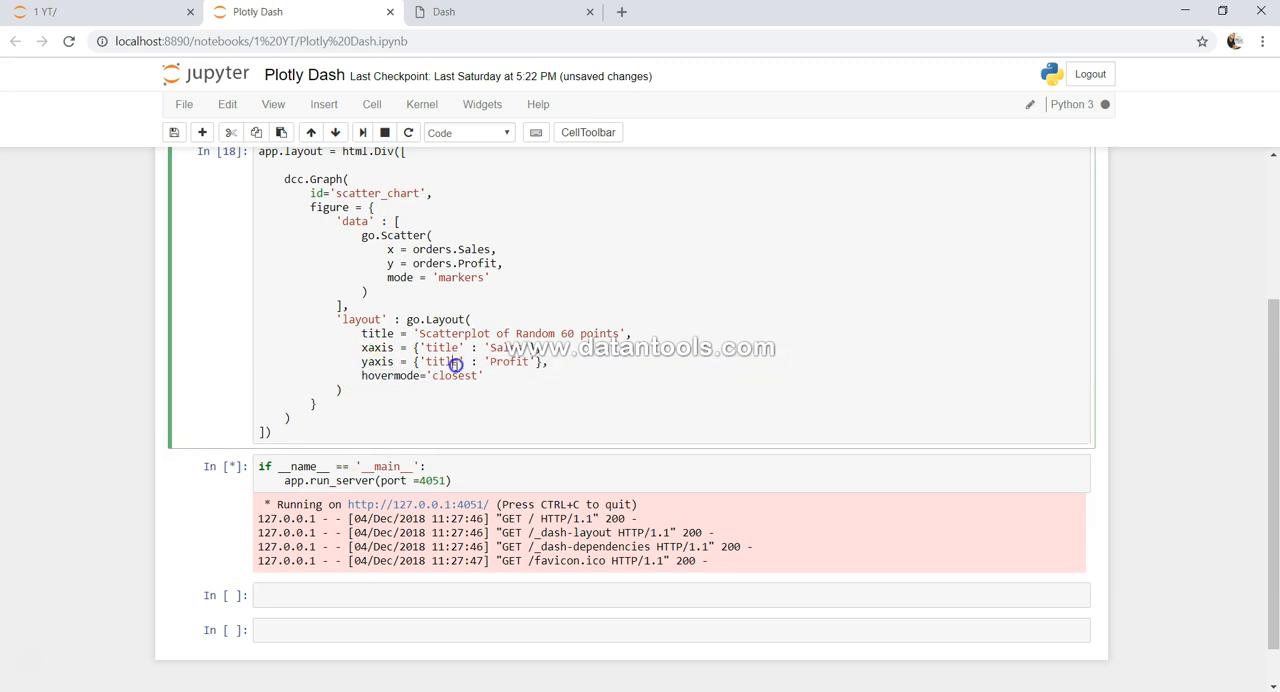
click(447, 366)
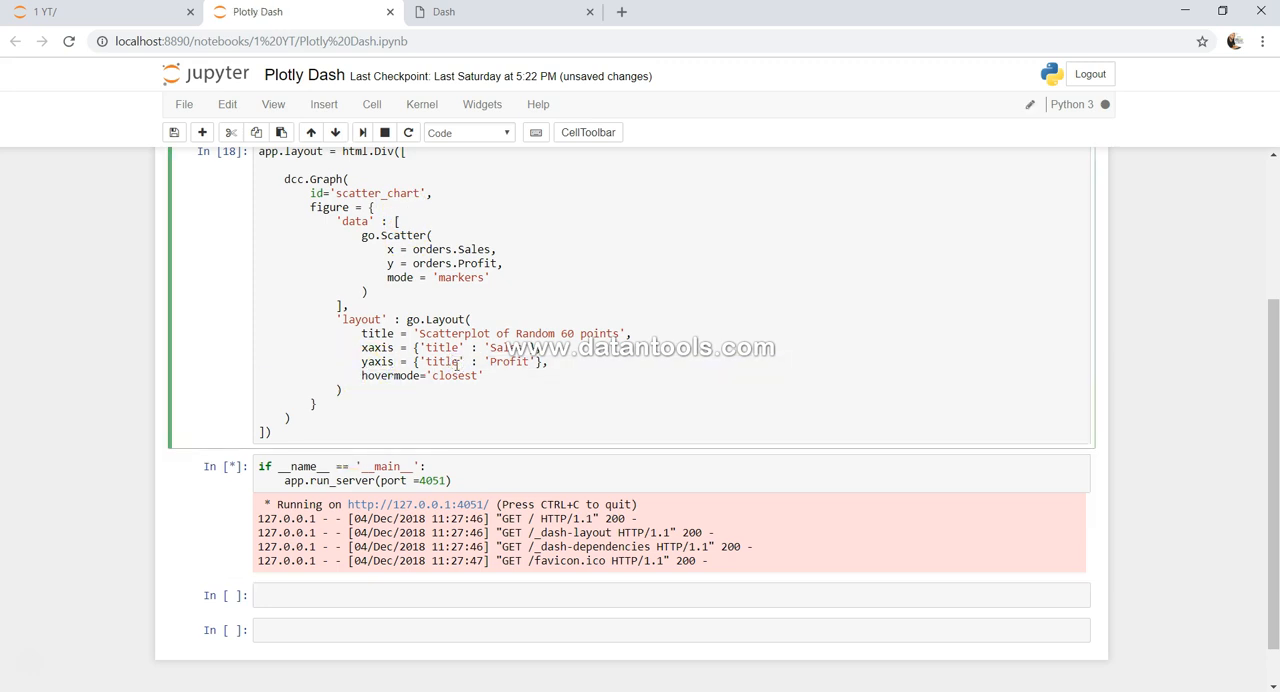